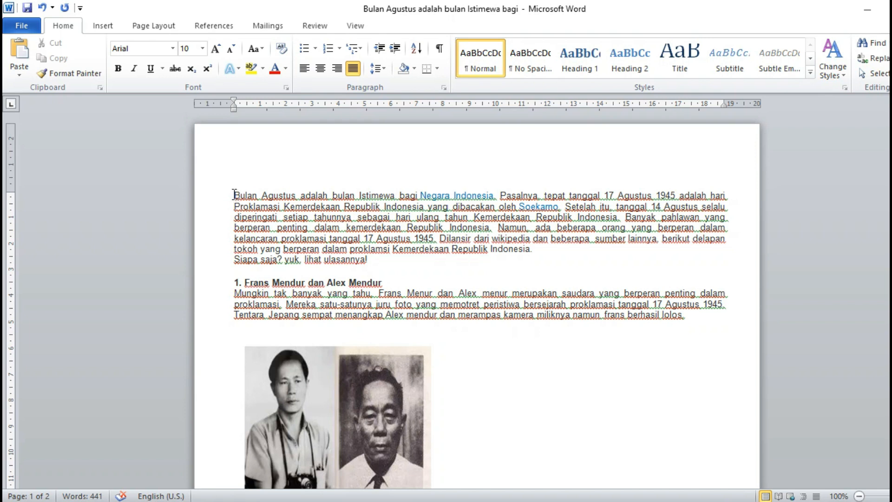
- Format the whole article text, from the opening paragraph to the end, into two equal-width columns without a line between them
{"action": "left_click_drag", "start_coordinate": [235, 195], "coordinate": [483, 500]}
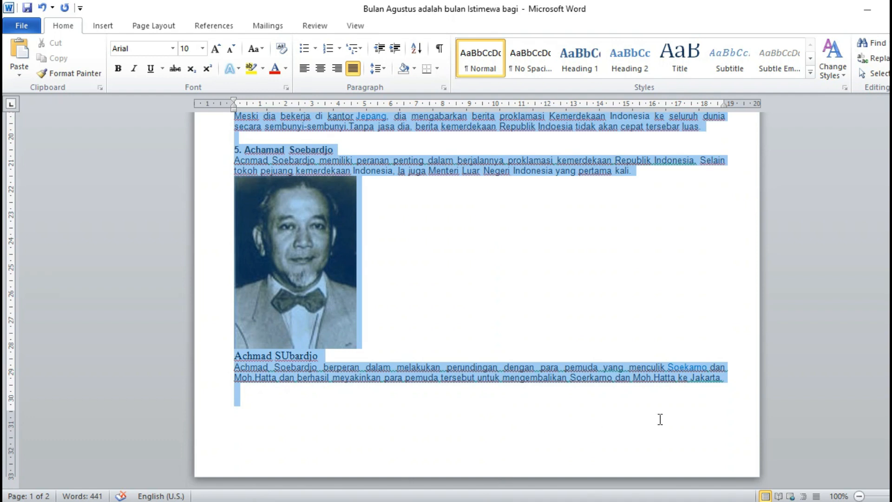
{"action": "left_click_drag", "start_coordinate": [716, 393], "coordinate": [723, 377]}
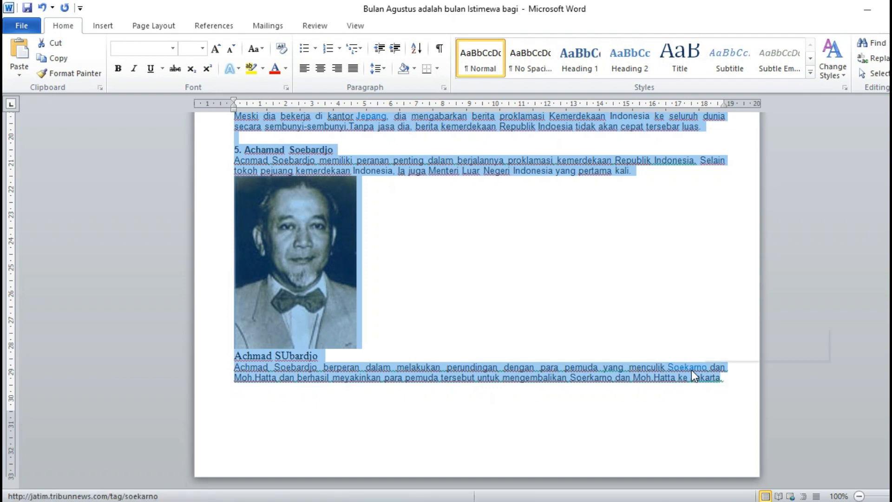
{"action": "left_click", "coordinate": [153, 29]}
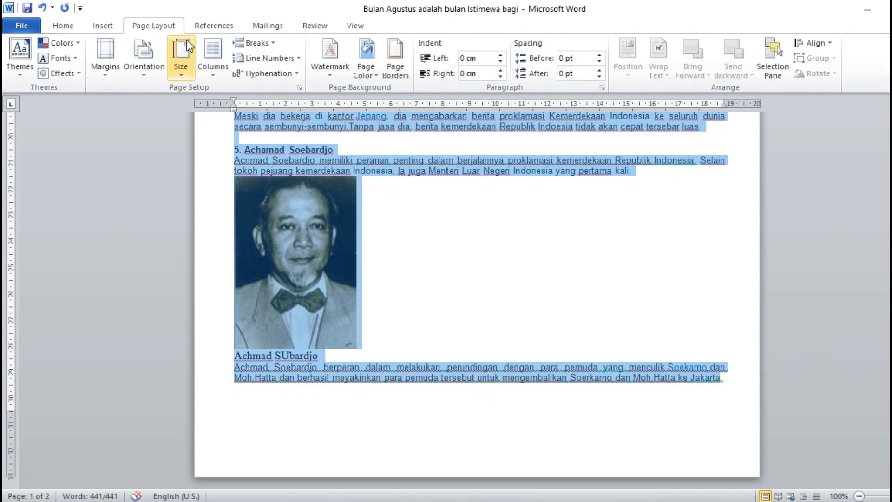
{"action": "left_click", "coordinate": [211, 74]}
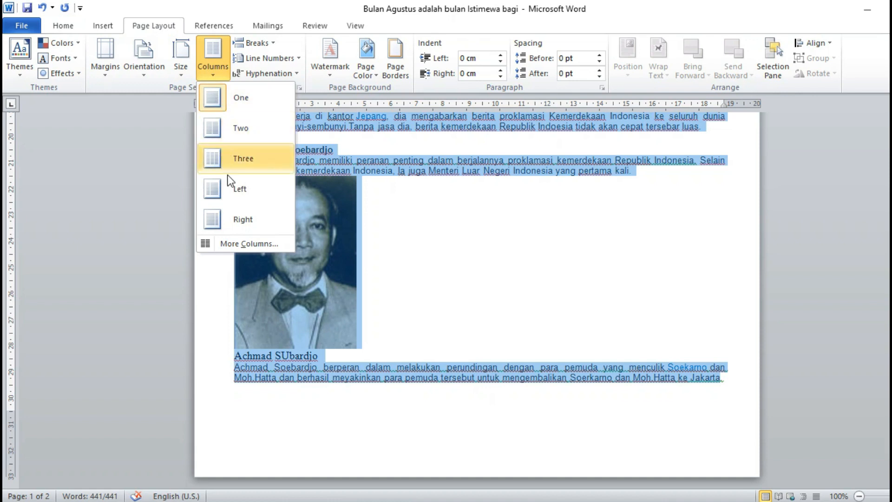
{"action": "left_click", "coordinate": [243, 246]}
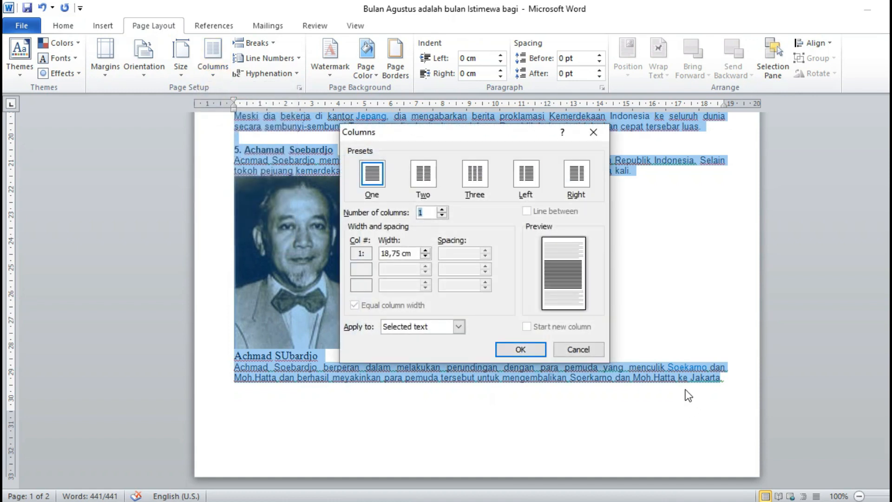
{"action": "left_click", "coordinate": [424, 176]}
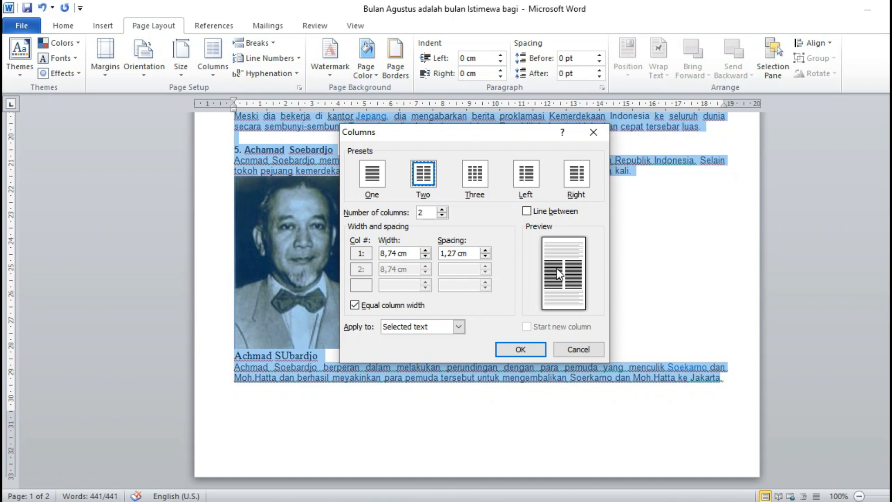
{"action": "left_click", "coordinate": [527, 212]}
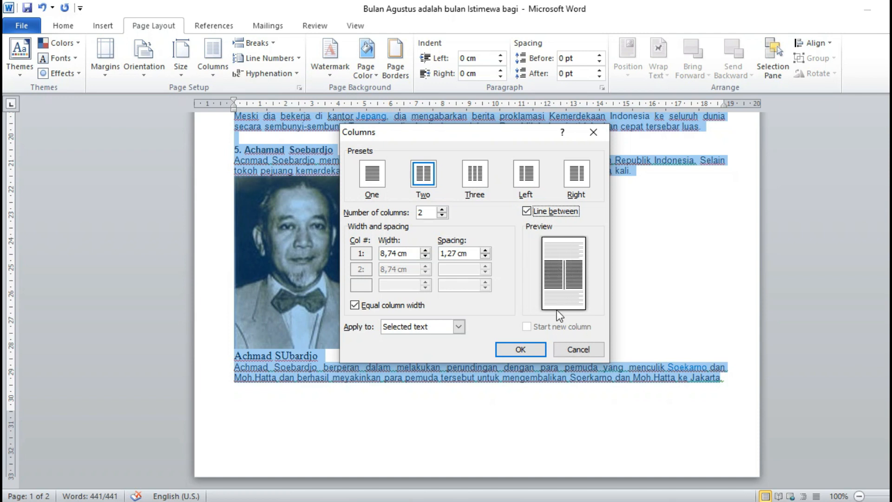
{"action": "left_click", "coordinate": [527, 210]}
{"action": "left_click", "coordinate": [426, 179]}
{"action": "left_click", "coordinate": [521, 350]}
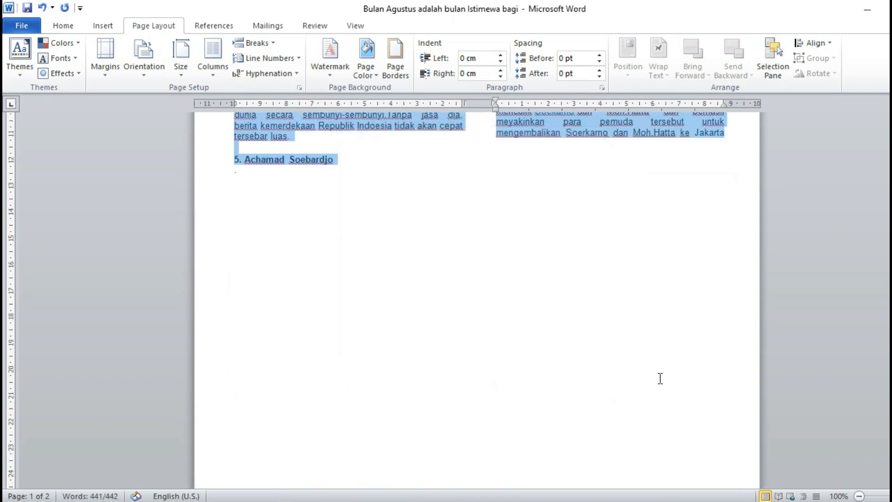
- Choose Legal 8 1/2 x 14 in as the paper size and check the two-column layout across the pages
{"action": "scroll", "coordinate": [665, 376], "scroll_direction": "up", "scroll_amount": 12}
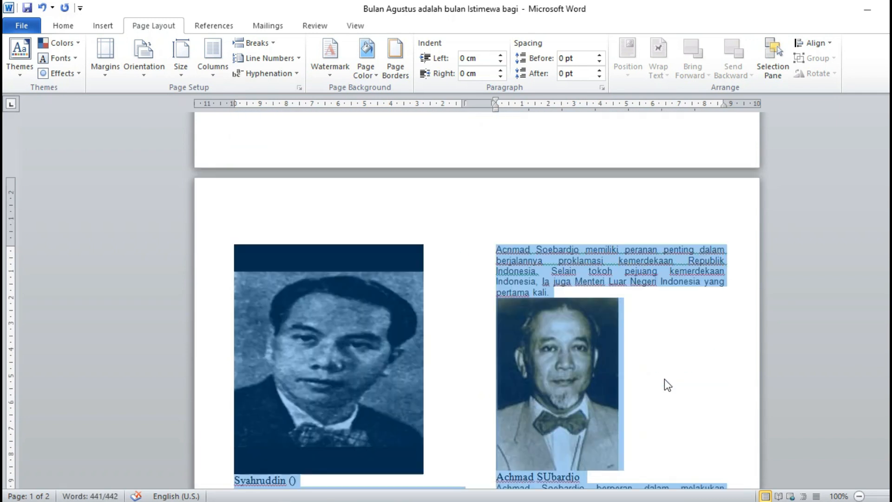
{"action": "scroll", "coordinate": [669, 380], "scroll_direction": "up", "scroll_amount": 10}
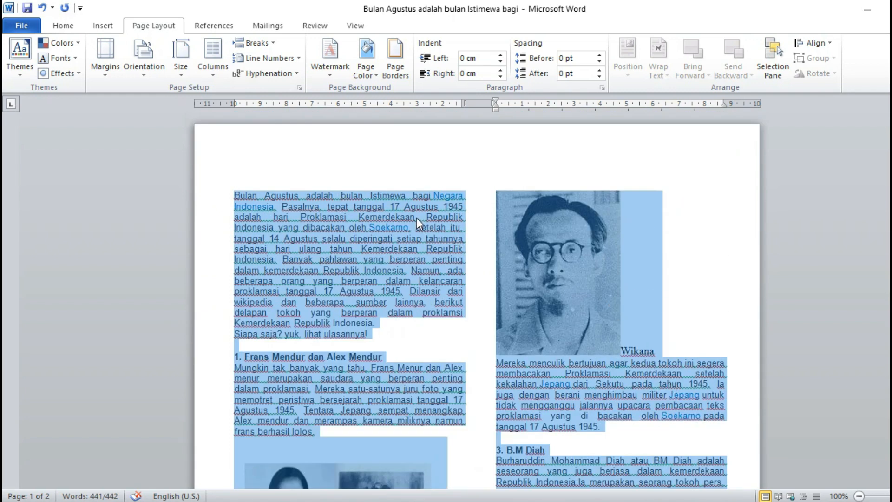
{"action": "left_click", "coordinate": [183, 73]}
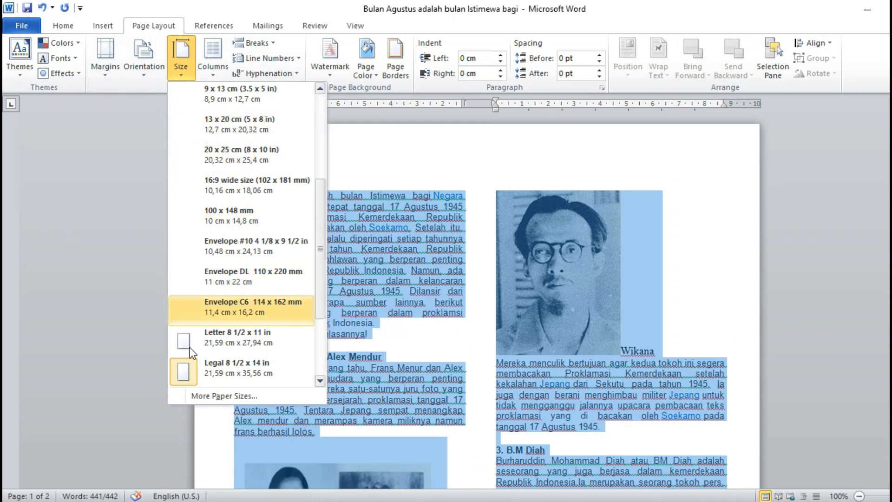
{"action": "left_click", "coordinate": [187, 372]}
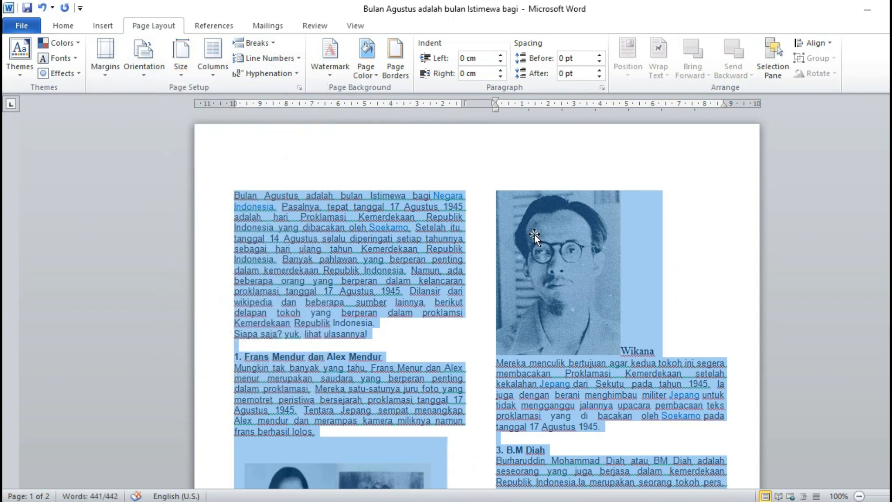
{"action": "scroll", "coordinate": [555, 278], "scroll_direction": "down", "scroll_amount": 13}
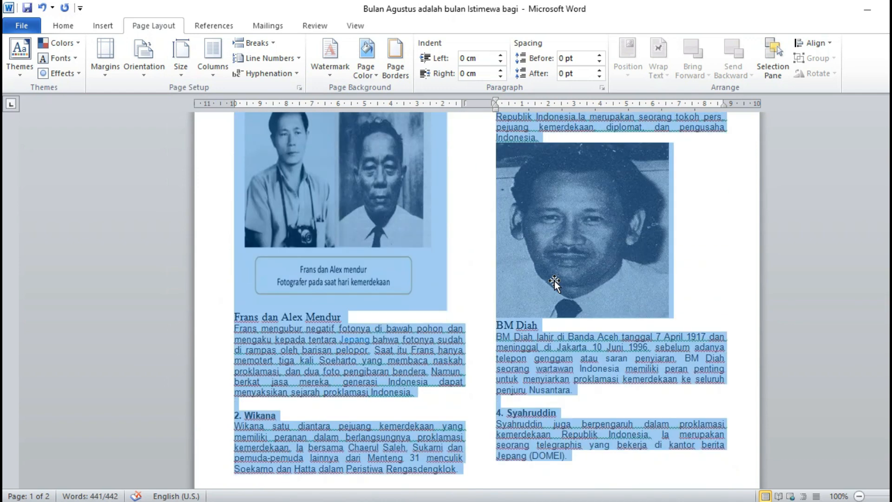
{"action": "scroll", "coordinate": [556, 282], "scroll_direction": "down", "scroll_amount": 15}
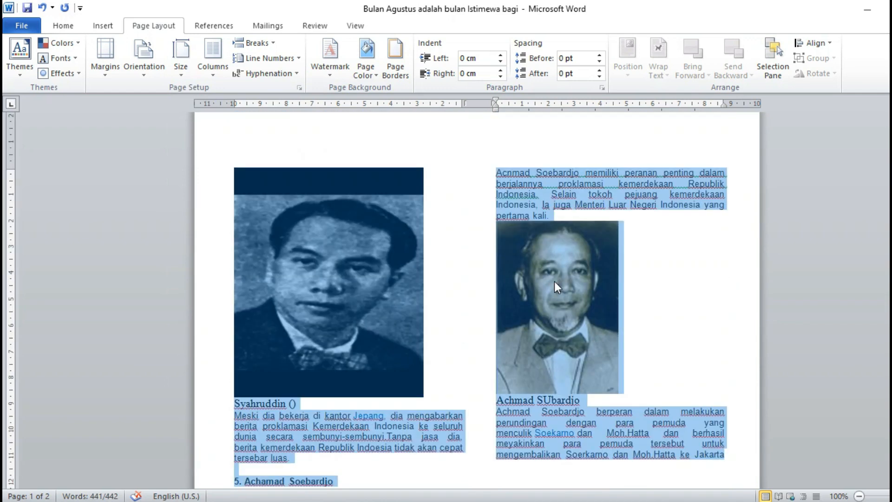
{"action": "scroll", "coordinate": [553, 280], "scroll_direction": "up", "scroll_amount": 7}
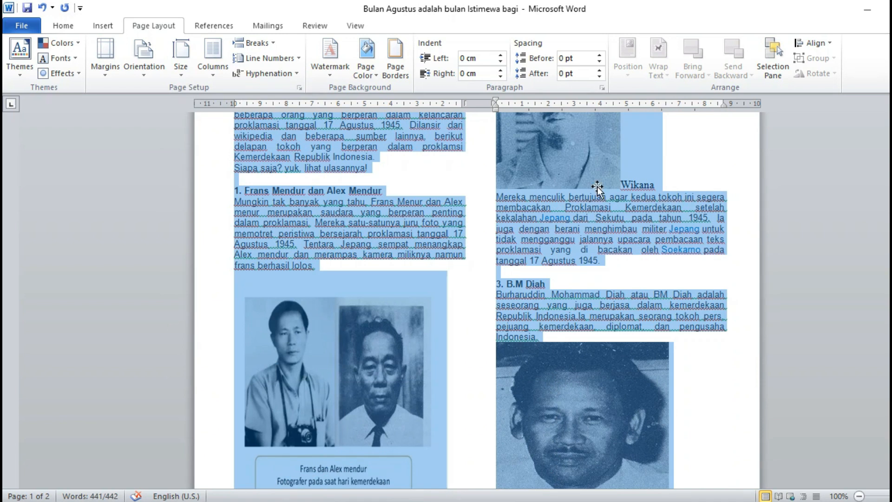
{"action": "left_click", "coordinate": [690, 179]}
{"action": "scroll", "coordinate": [646, 299], "scroll_direction": "up", "scroll_amount": 3}
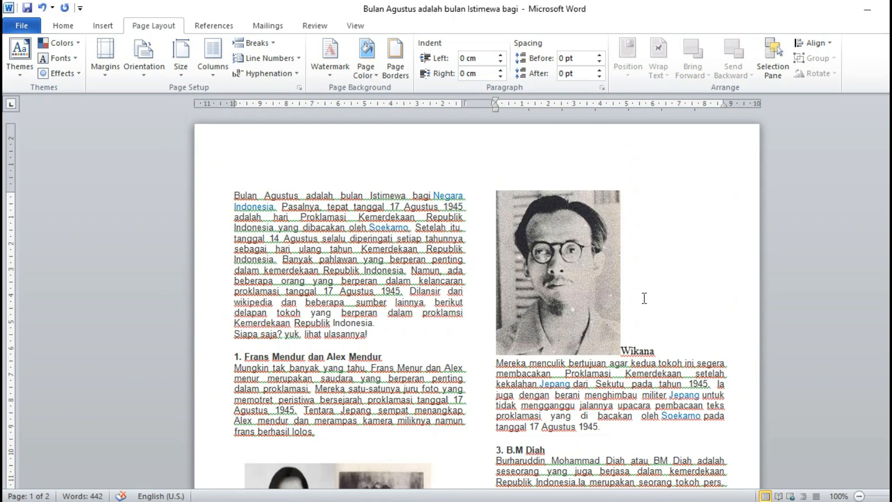
- Shrink the captioned Frans and Alex Mendur picture under section 1, reducing its height and then its overall size
{"action": "scroll", "coordinate": [637, 298], "scroll_direction": "down", "scroll_amount": 4}
{"action": "scroll", "coordinate": [631, 297], "scroll_direction": "down", "scroll_amount": 4}
{"action": "left_click", "coordinate": [297, 248]}
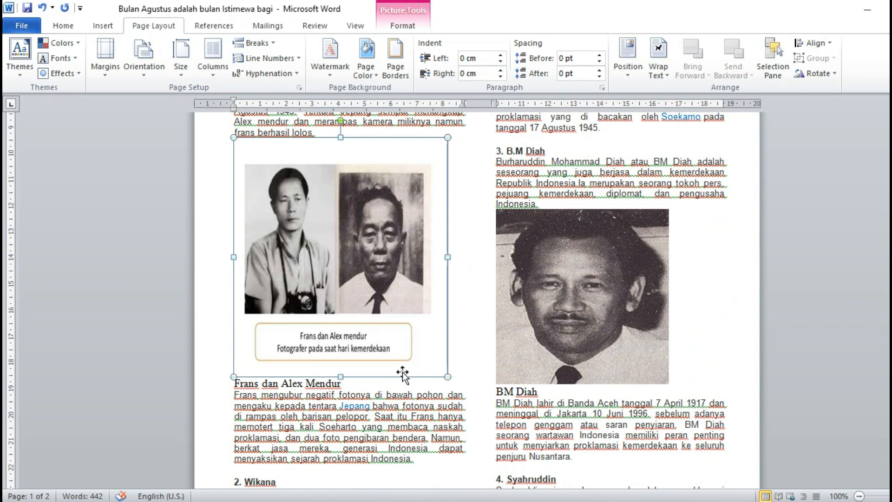
{"action": "left_click_drag", "start_coordinate": [341, 373], "coordinate": [341, 323]}
{"action": "left_click_drag", "start_coordinate": [447, 322], "coordinate": [431, 308]}
- Reduce the height of the BM Diah portrait under section 3, keeping its width
{"action": "scroll", "coordinate": [592, 242], "scroll_direction": "up", "scroll_amount": 4}
{"action": "left_click", "coordinate": [592, 243]}
{"action": "scroll", "coordinate": [608, 258], "scroll_direction": "up", "scroll_amount": 4}
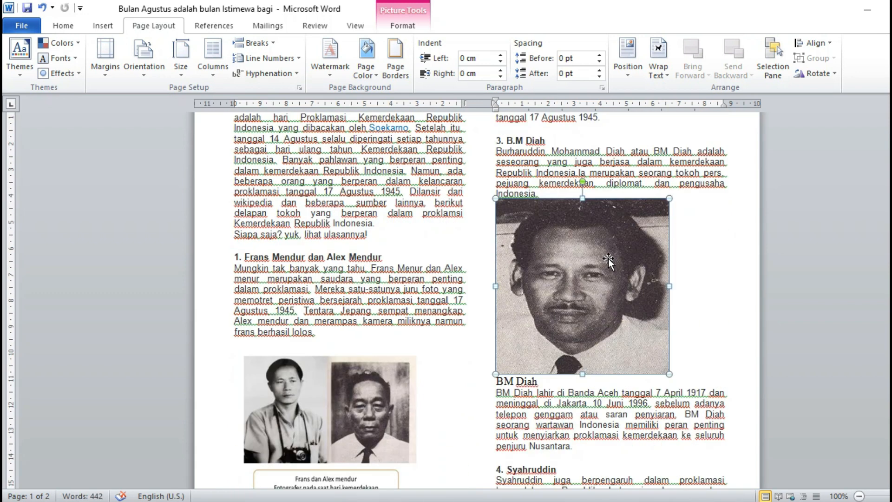
{"action": "left_click_drag", "start_coordinate": [580, 372], "coordinate": [580, 333]}
{"action": "left_click_drag", "start_coordinate": [584, 200], "coordinate": [582, 209]}
{"action": "scroll", "coordinate": [675, 255], "scroll_direction": "up", "scroll_amount": 4}
- Shrink the Syahruddin portrait under section 4 in height and width so it takes up less of the column
{"action": "scroll", "coordinate": [675, 258], "scroll_direction": "down", "scroll_amount": 16}
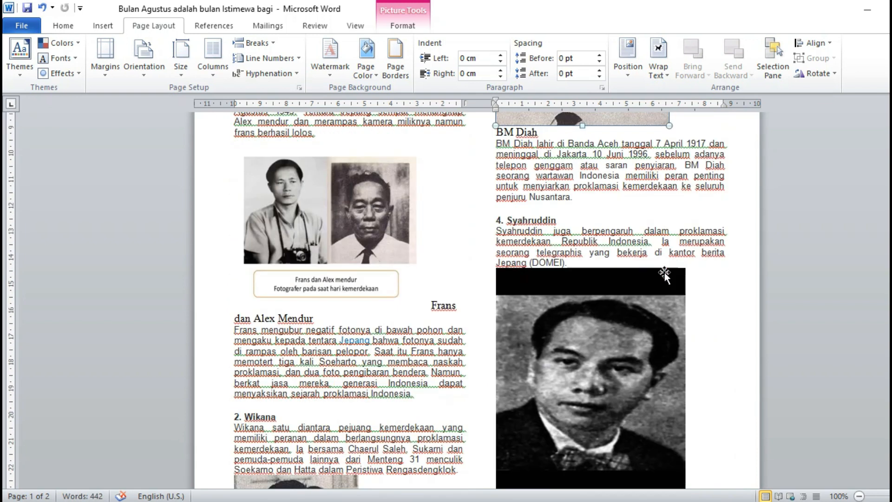
{"action": "left_click", "coordinate": [631, 264]}
{"action": "left_click_drag", "start_coordinate": [592, 398], "coordinate": [590, 290]}
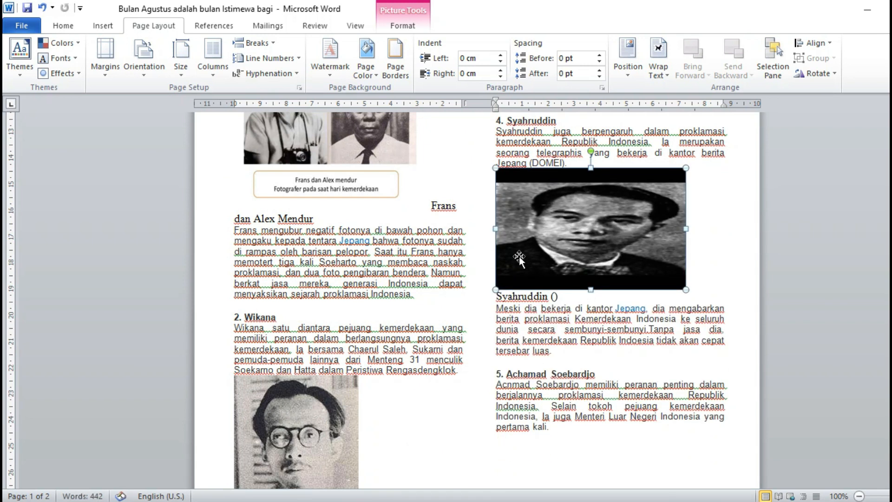
{"action": "left_click_drag", "start_coordinate": [498, 228], "coordinate": [513, 231]}
{"action": "left_click_drag", "start_coordinate": [670, 289], "coordinate": [645, 272]}
- Reduce the height of the Wikana portrait under section 2 to about half, keeping its width
{"action": "scroll", "coordinate": [600, 289], "scroll_direction": "down", "scroll_amount": 5}
{"action": "left_click", "coordinate": [328, 321]}
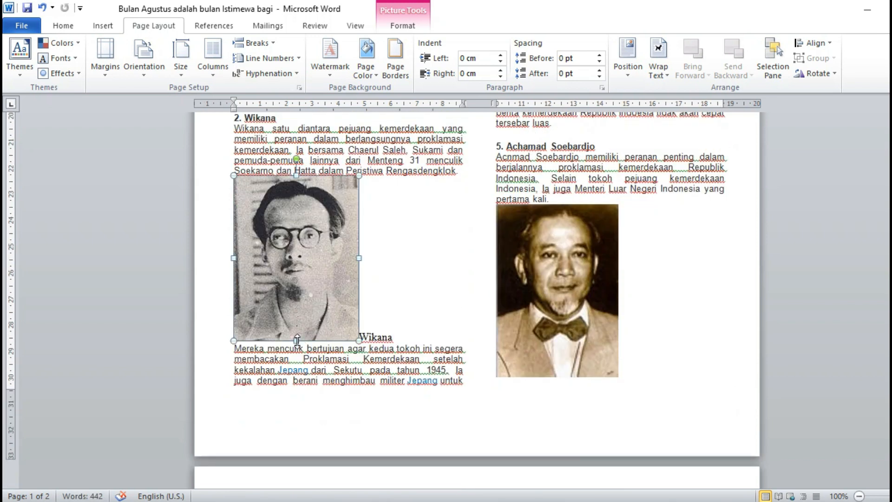
{"action": "left_click_drag", "start_coordinate": [296, 341], "coordinate": [296, 261]}
- Reduce the height of the Achmad Soebardjo portrait under section 5, keeping its width, and deselect it
{"action": "left_click", "coordinate": [539, 256]}
{"action": "left_click_drag", "start_coordinate": [557, 301], "coordinate": [557, 230]}
{"action": "left_click_drag", "start_coordinate": [557, 166], "coordinate": [557, 173]}
{"action": "left_click", "coordinate": [676, 242]}
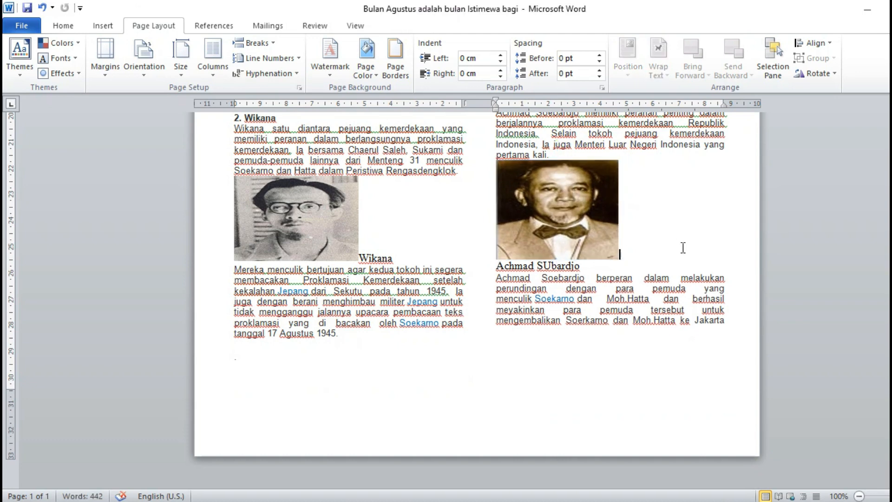
- Apply a Dropped drop cap to the letter B that opens the article's first paragraph
{"action": "scroll", "coordinate": [676, 241], "scroll_direction": "up", "scroll_amount": 15}
{"action": "scroll", "coordinate": [686, 252], "scroll_direction": "down", "scroll_amount": 15}
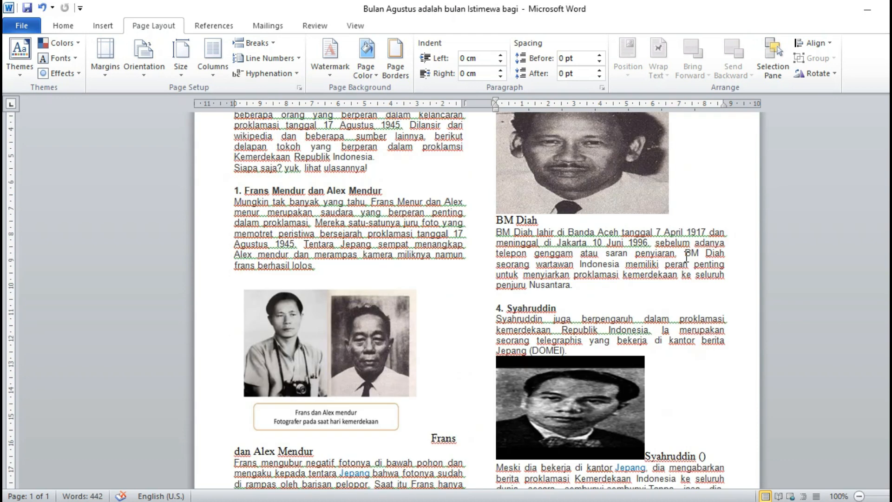
{"action": "scroll", "coordinate": [686, 260], "scroll_direction": "up", "scroll_amount": 15}
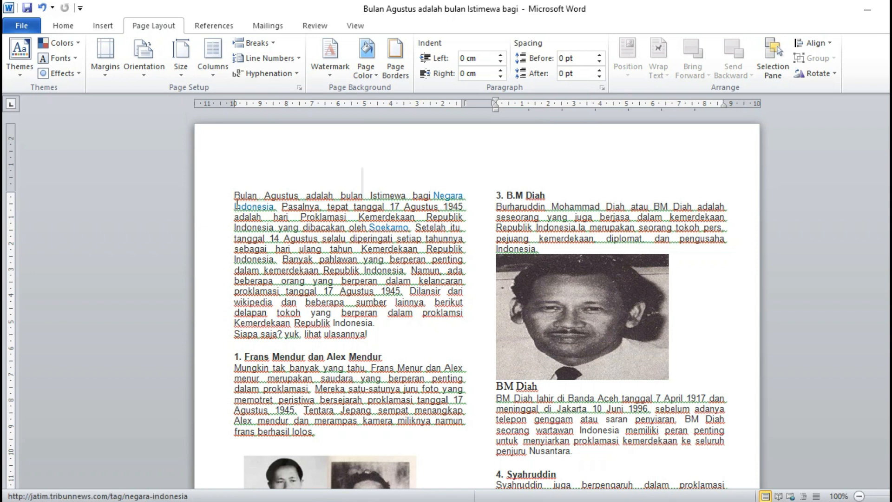
{"action": "left_click_drag", "start_coordinate": [235, 194], "coordinate": [239, 197]}
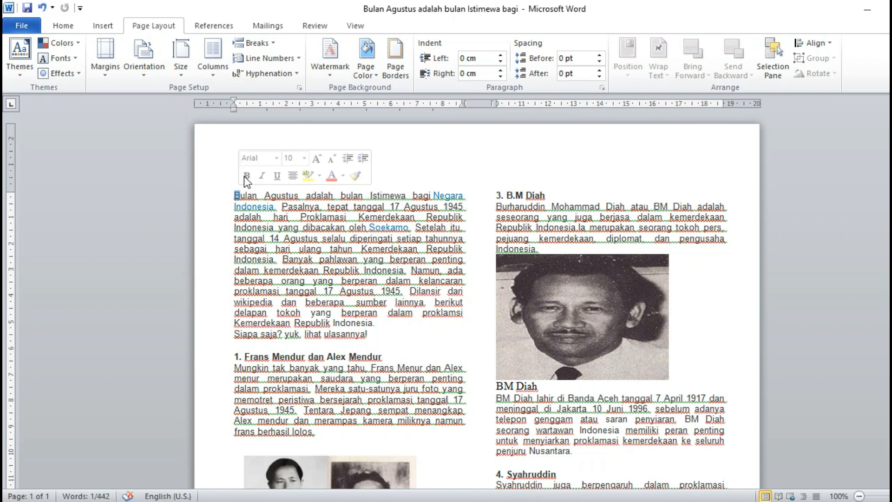
{"action": "left_click", "coordinate": [103, 25]}
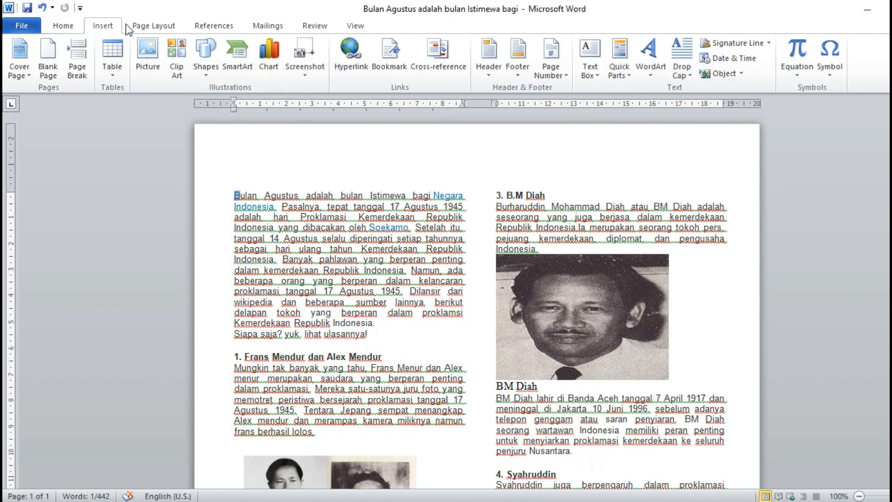
{"action": "left_click", "coordinate": [688, 75]}
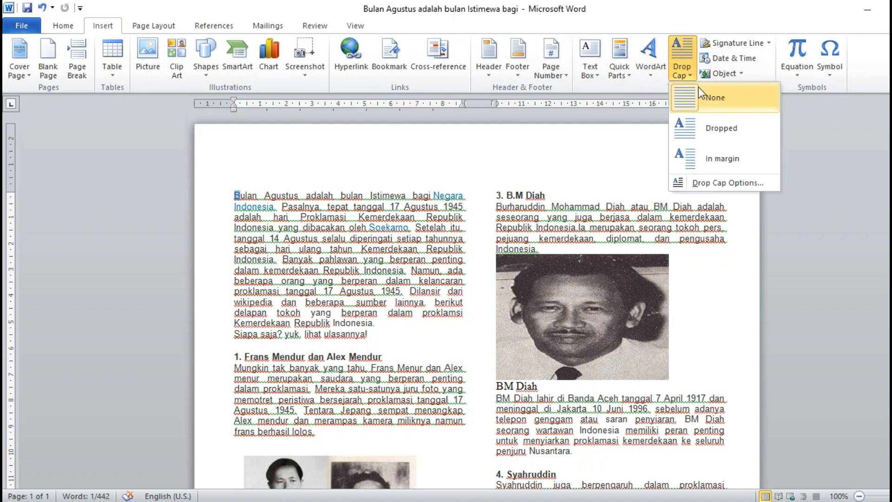
{"action": "left_click", "coordinate": [710, 126]}
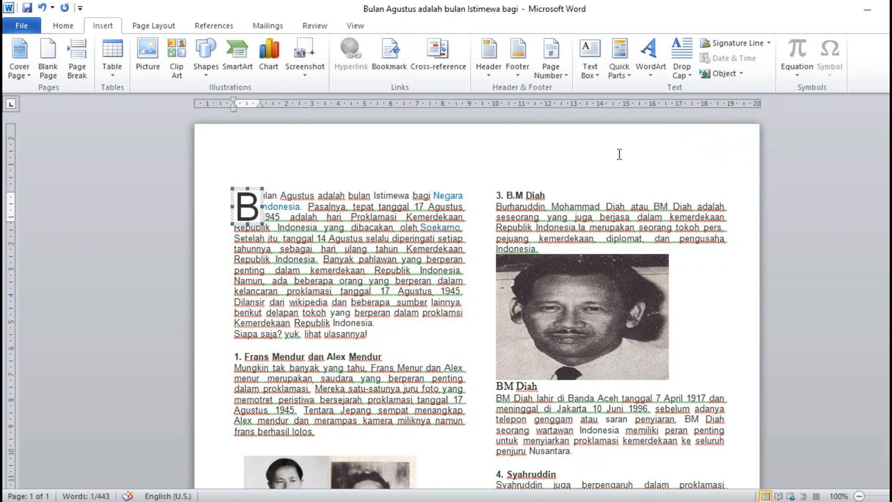
{"action": "left_click", "coordinate": [596, 167]}
- Review the whole two-column page, from the drop cap in the opening paragraph down to the final section
{"action": "scroll", "coordinate": [596, 166], "scroll_direction": "down", "scroll_amount": 15}
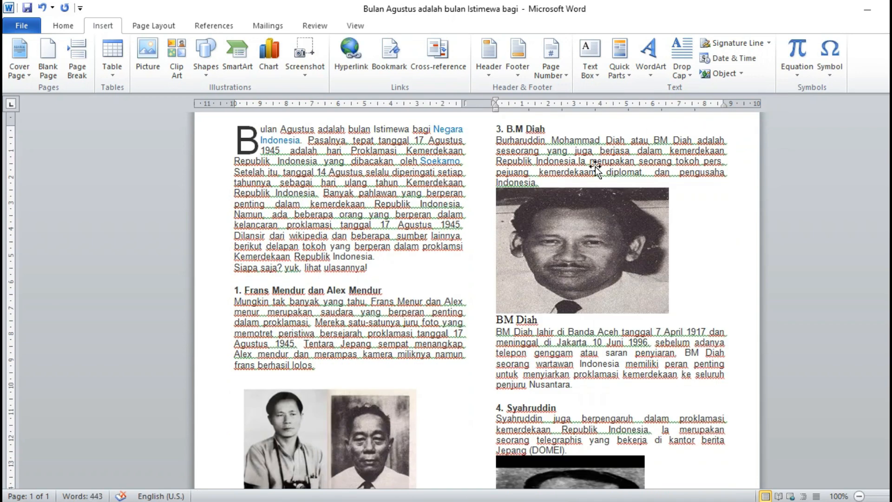
{"action": "scroll", "coordinate": [596, 166], "scroll_direction": "up", "scroll_amount": 14}
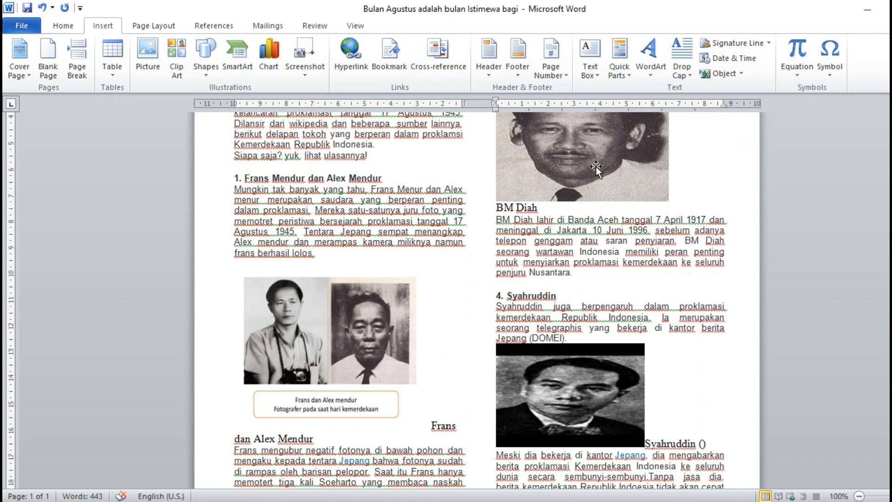
{"action": "scroll", "coordinate": [596, 168], "scroll_direction": "up", "scroll_amount": 5}
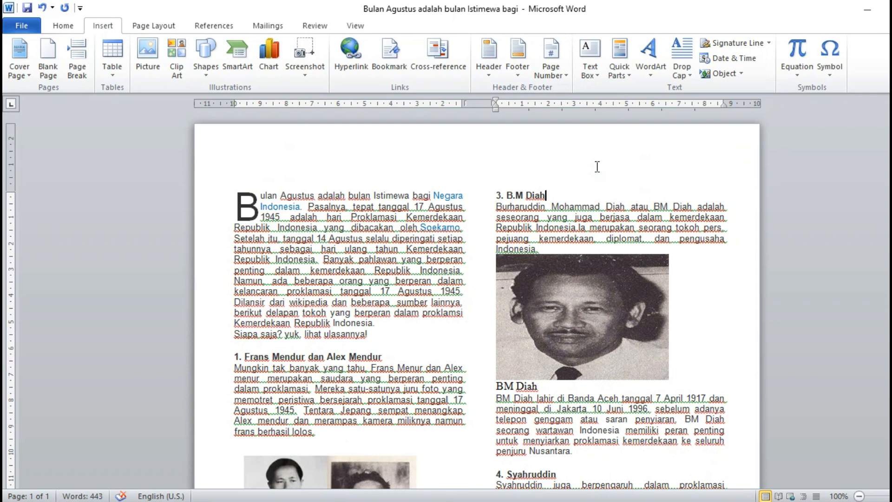
{"action": "scroll", "coordinate": [597, 166], "scroll_direction": "down", "scroll_amount": 15}
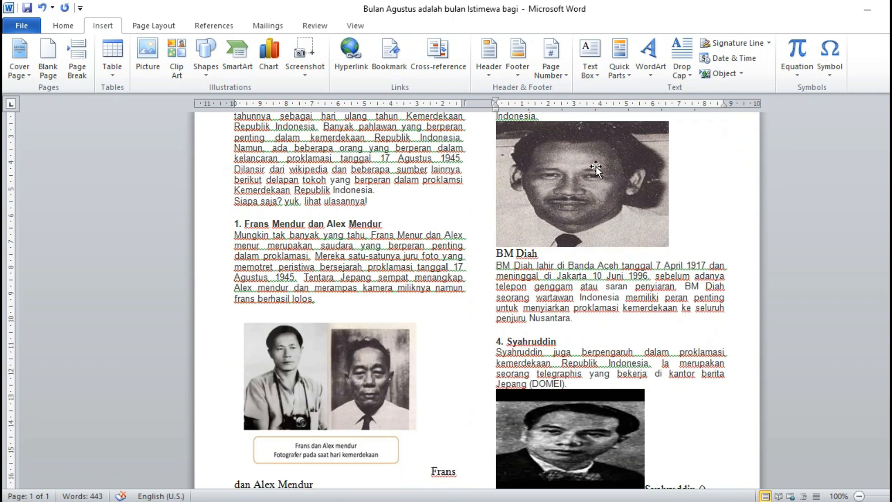
{"action": "scroll", "coordinate": [597, 167], "scroll_direction": "down", "scroll_amount": 3}
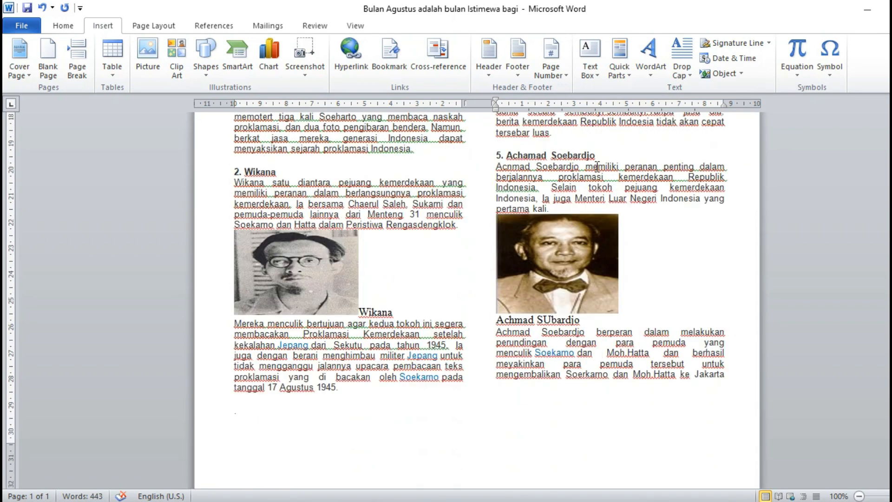
{"action": "scroll", "coordinate": [597, 166], "scroll_direction": "up", "scroll_amount": 18}
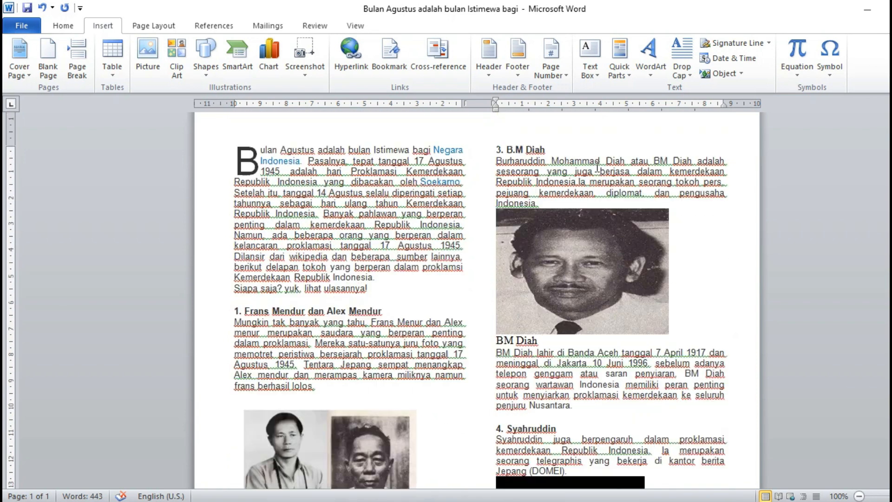
{"action": "scroll", "coordinate": [597, 166], "scroll_direction": "down", "scroll_amount": 15}
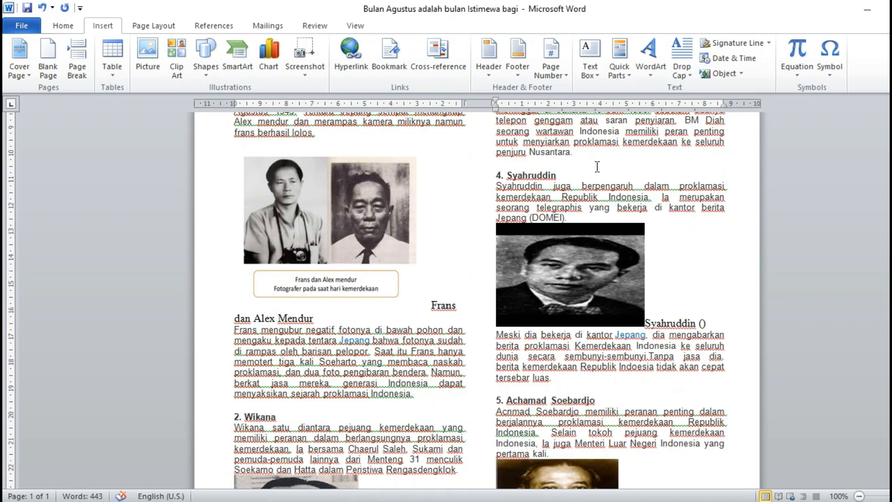
{"action": "scroll", "coordinate": [597, 167], "scroll_direction": "down", "scroll_amount": 9}
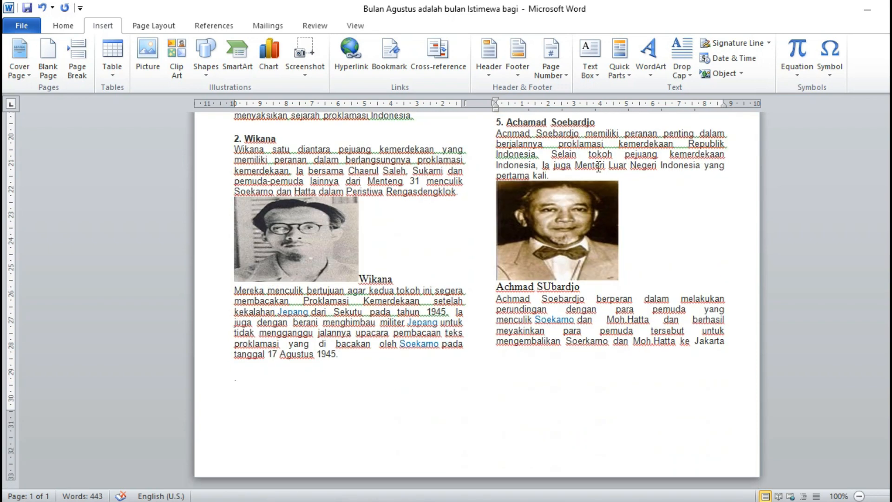
{"action": "scroll", "coordinate": [598, 167], "scroll_direction": "up", "scroll_amount": 20}
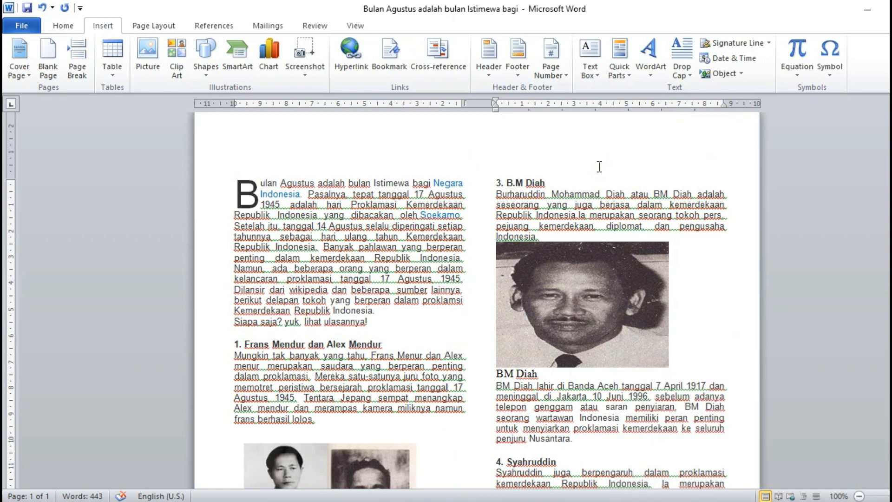
{"action": "scroll", "coordinate": [599, 167], "scroll_direction": "down", "scroll_amount": 1}
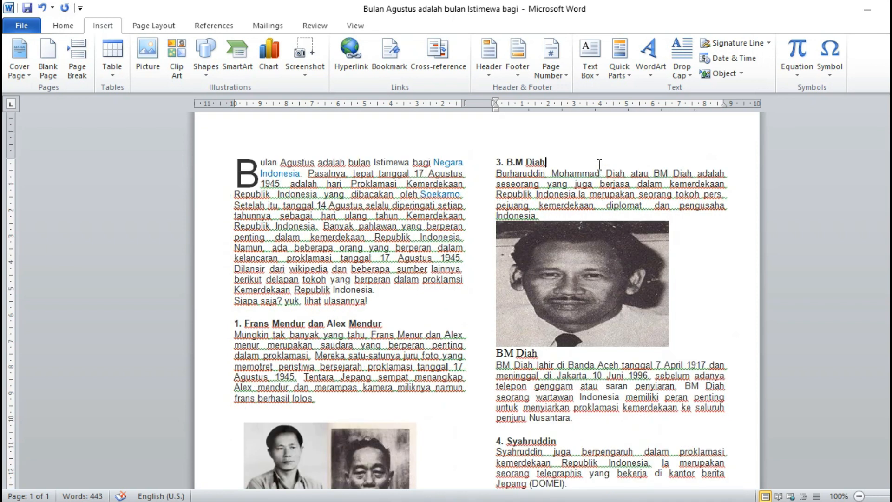